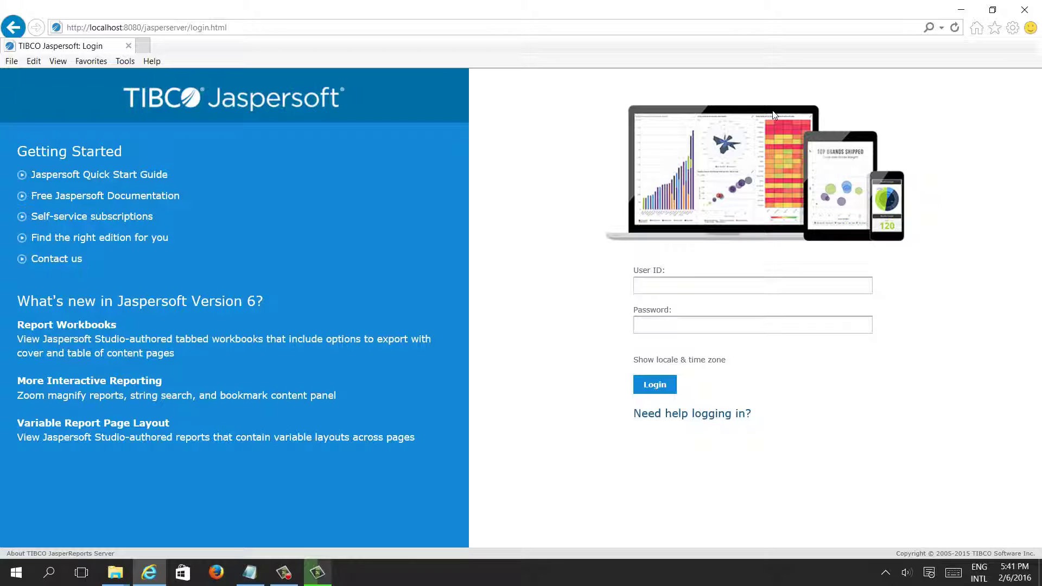
# - Copy the jasperadmin user name from the login help notes
pyautogui.click(641, 283)
pyautogui.click(666, 414)
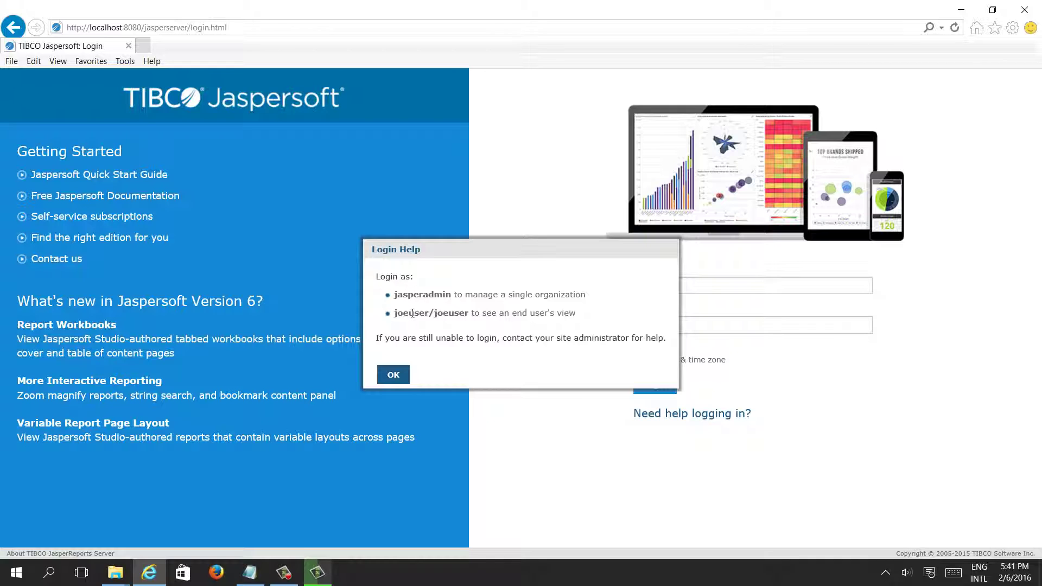
pyautogui.doubleClick(422, 295)
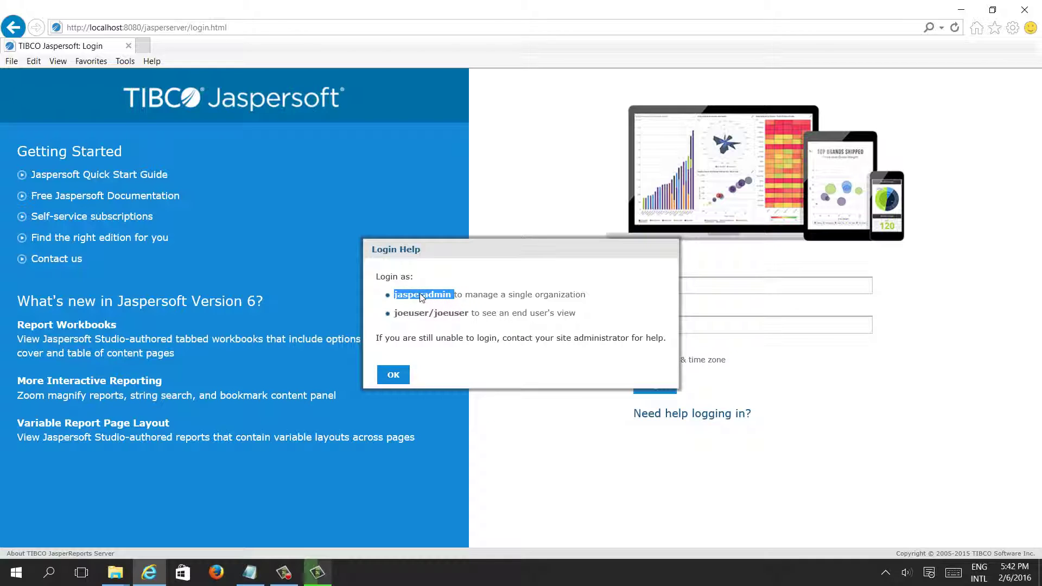
pyautogui.moveTo(453, 296); pyautogui.dragTo(394, 298)
pyautogui.hotkey('ctrl', 'c')
pyautogui.click(394, 379)
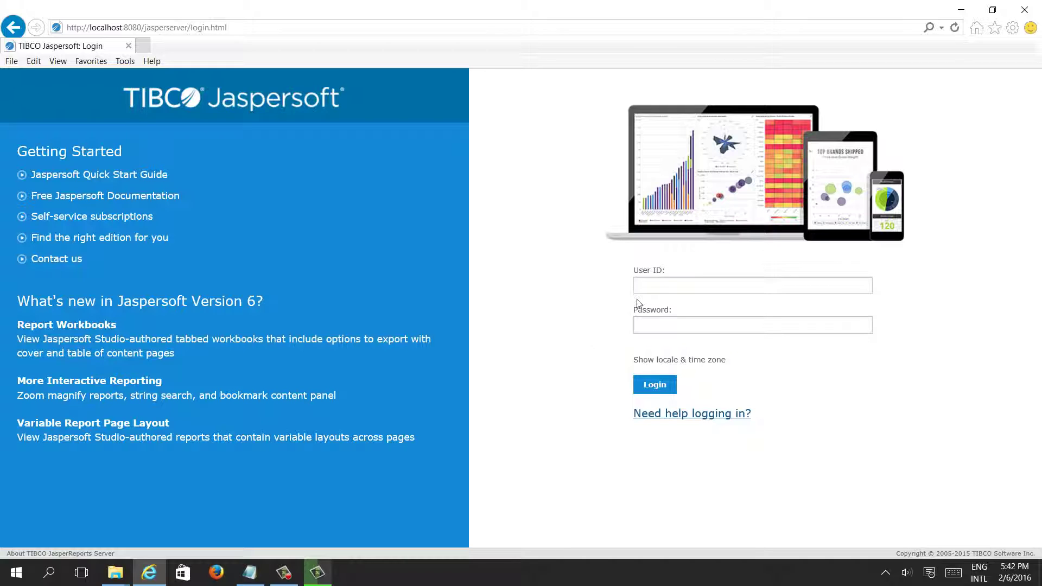
# - Sign in with user ID jasperadmin and its password
pyautogui.click(654, 291)
pyautogui.hotkey('ctrl', 'v')
pyautogui.click(648, 327)
pyautogui.hotkey('ctrl', 'v')
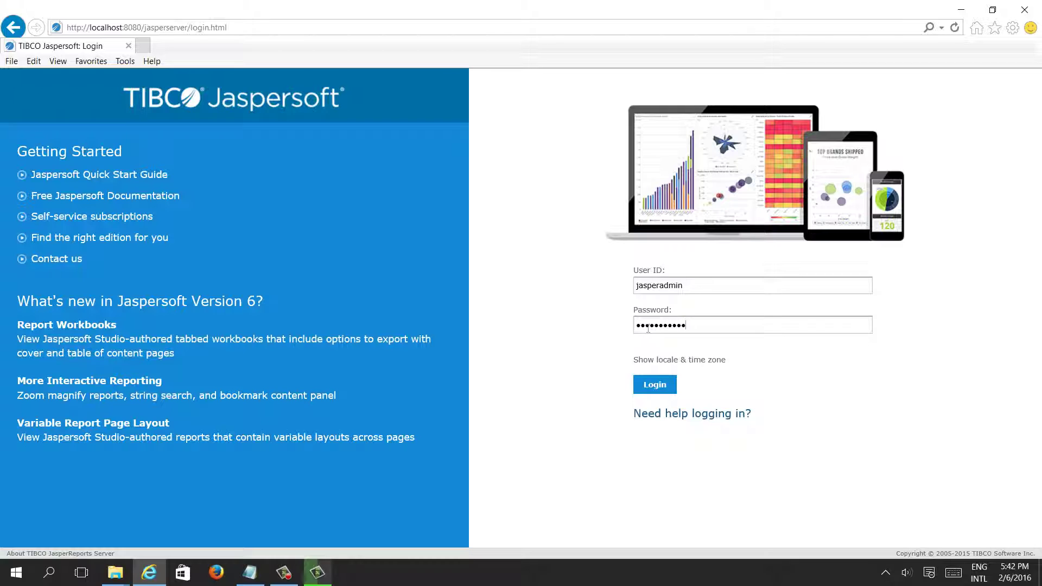
pyautogui.click(654, 384)
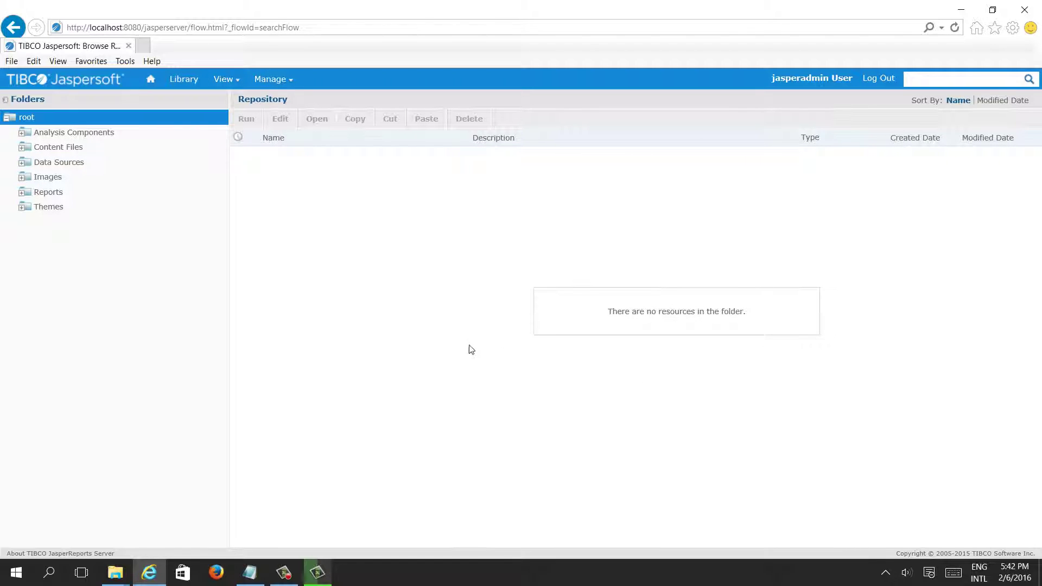
# - Go to Manage > Users and open an empty Add User form
pyautogui.click(291, 84)
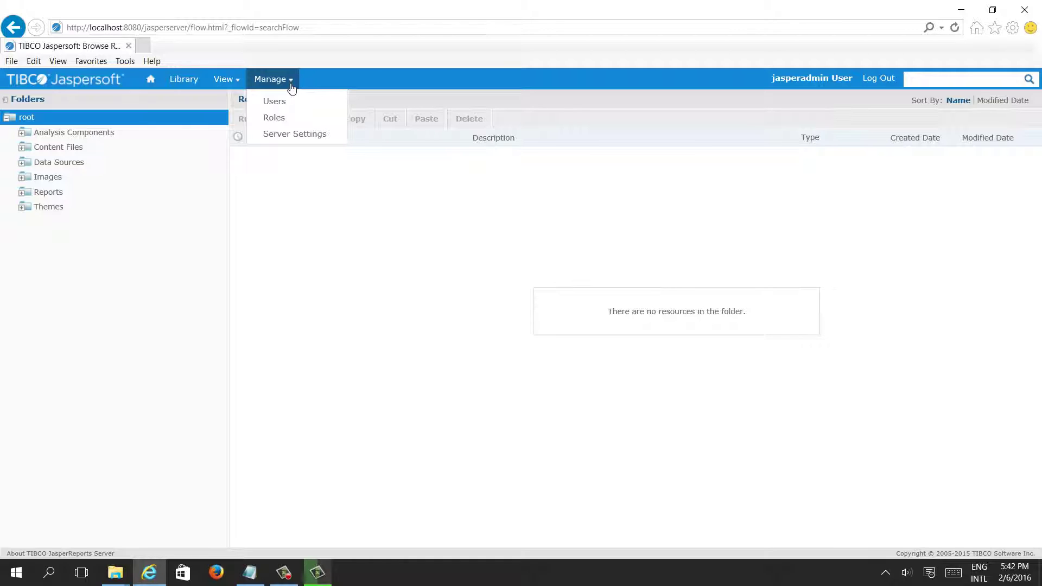
pyautogui.click(287, 106)
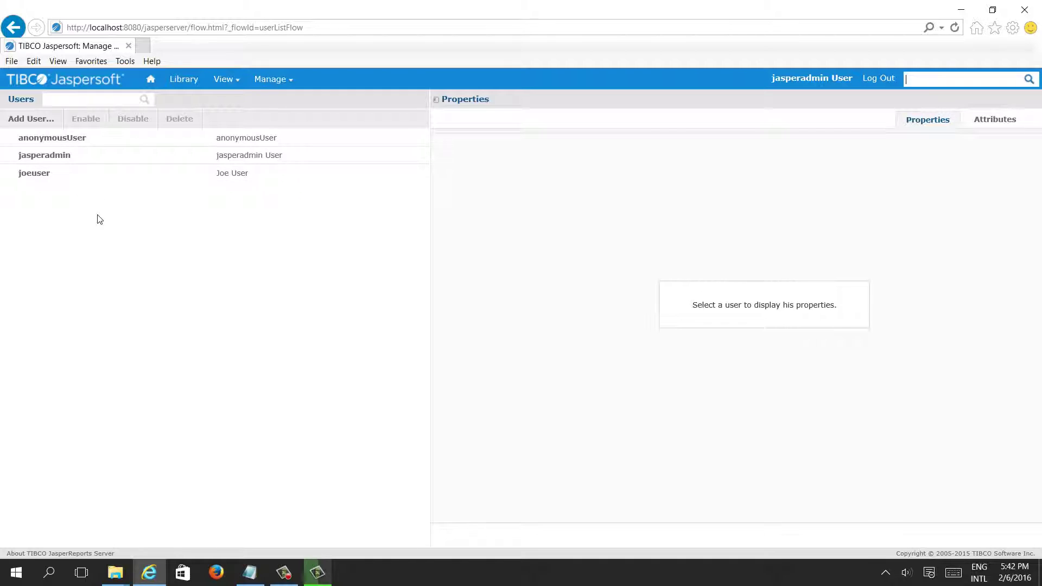
pyautogui.click(50, 124)
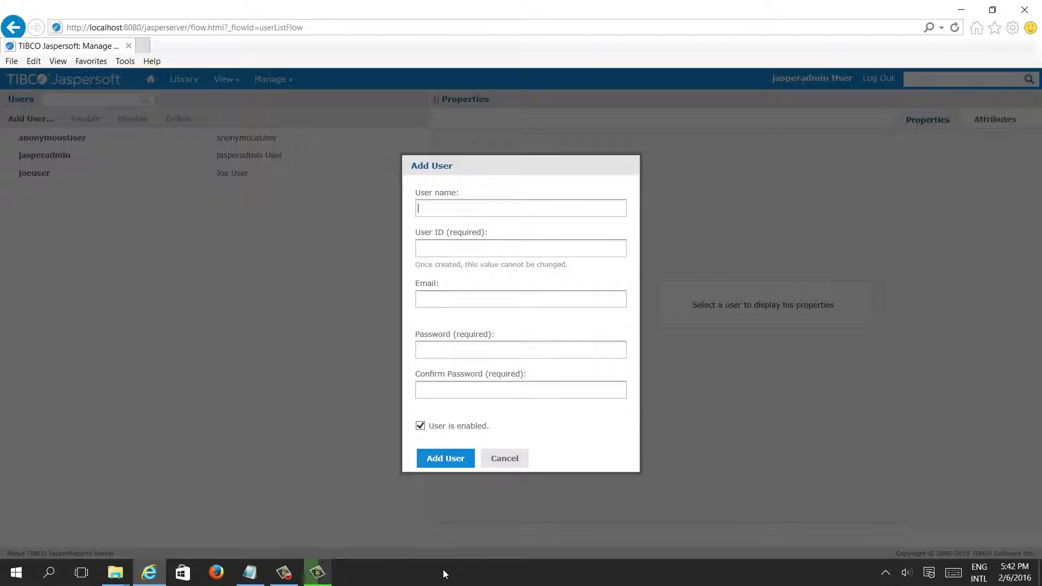
# - Enter Adminuser as the user name and ID, leaving the email blank
pyautogui.write('AdminUser')
pyautogui.press('BackSpace')
pyautogui.press('BackSpace')
pyautogui.press('BackSpace')
pyautogui.press('BackSpace')
pyautogui.write('user')
pyautogui.press('Tab')
pyautogui.press('Tab')
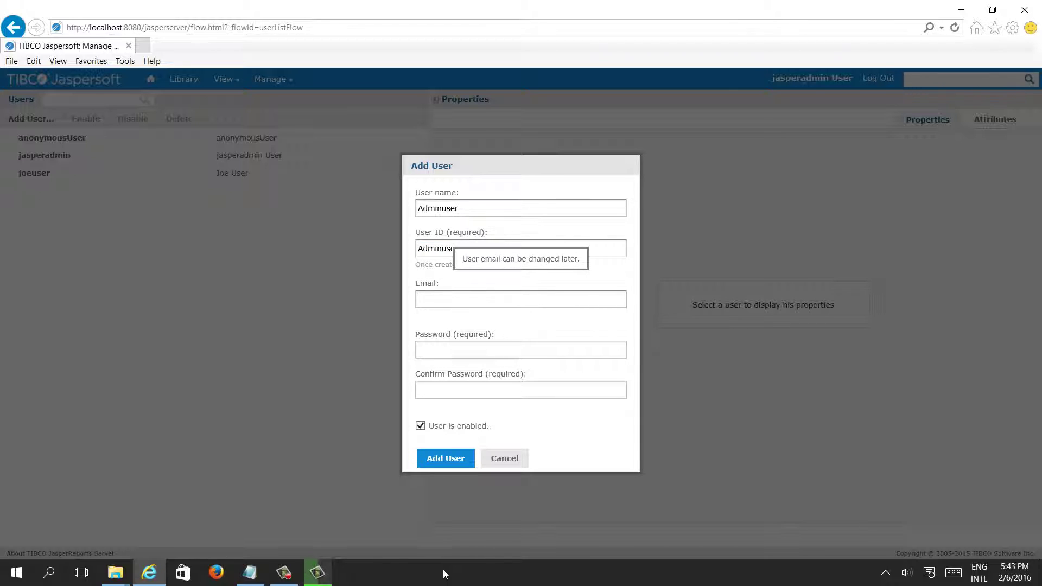
pyautogui.press('Tab')
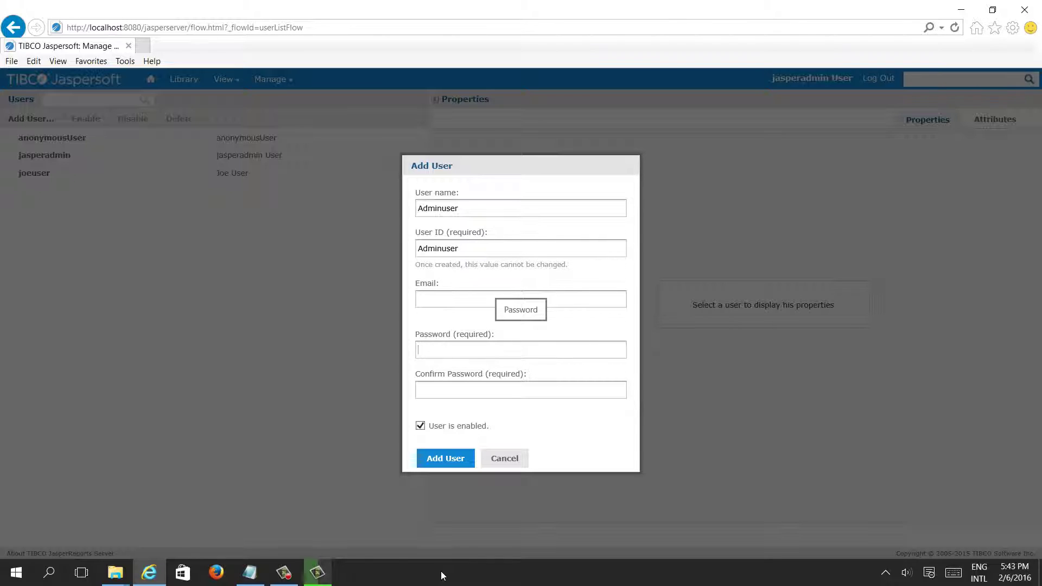
# - Paste the copied name as the password and add the Adminuser account
pyautogui.write('p')
pyautogui.press('BackSpace')
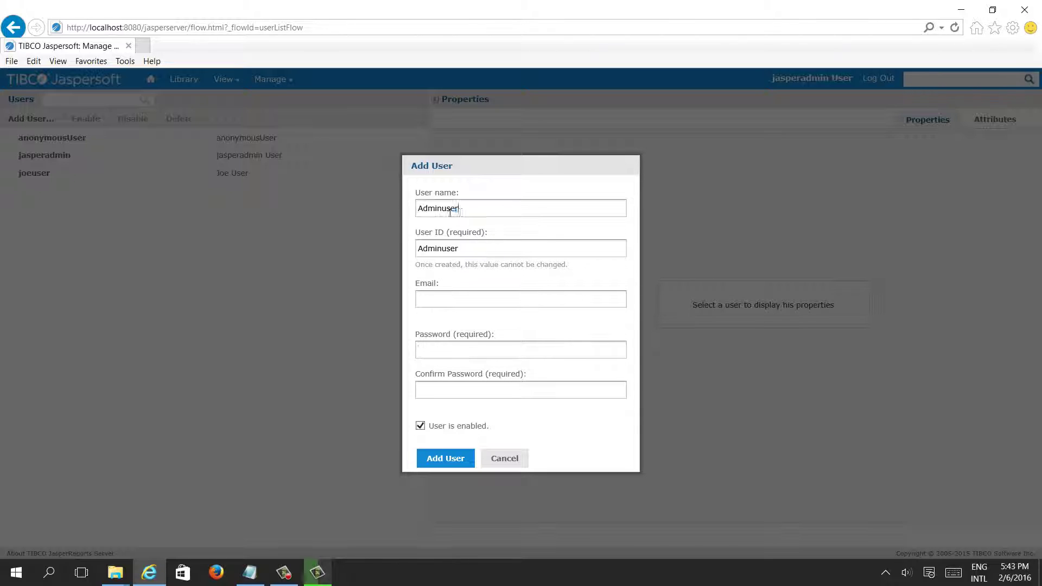
pyautogui.doubleClick(450, 211)
pyautogui.click(437, 301)
pyautogui.hotkey('ctrl', 'v')
pyautogui.hotkey('ctrl', 'v')
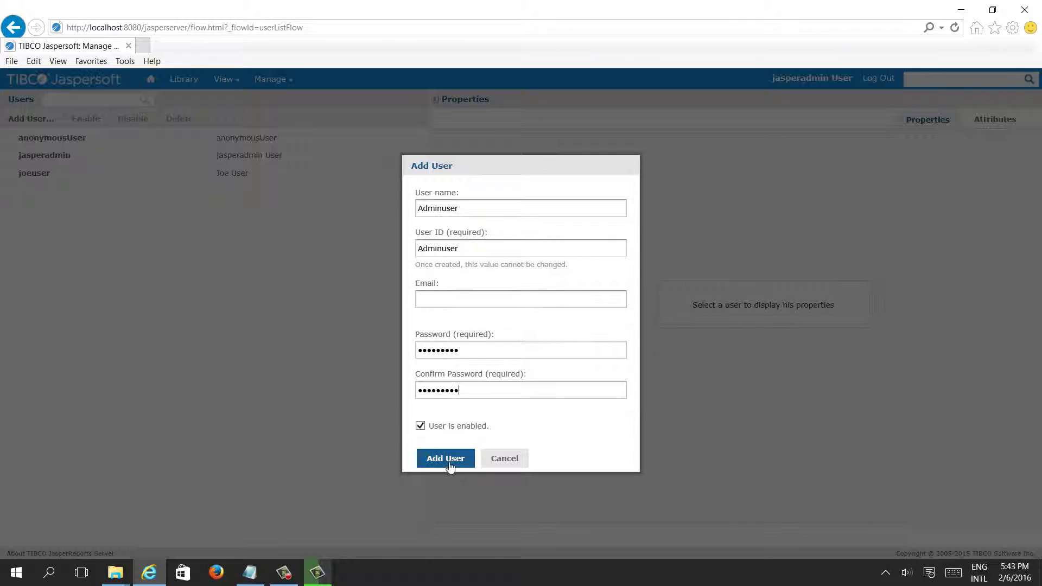
pyautogui.click(448, 460)
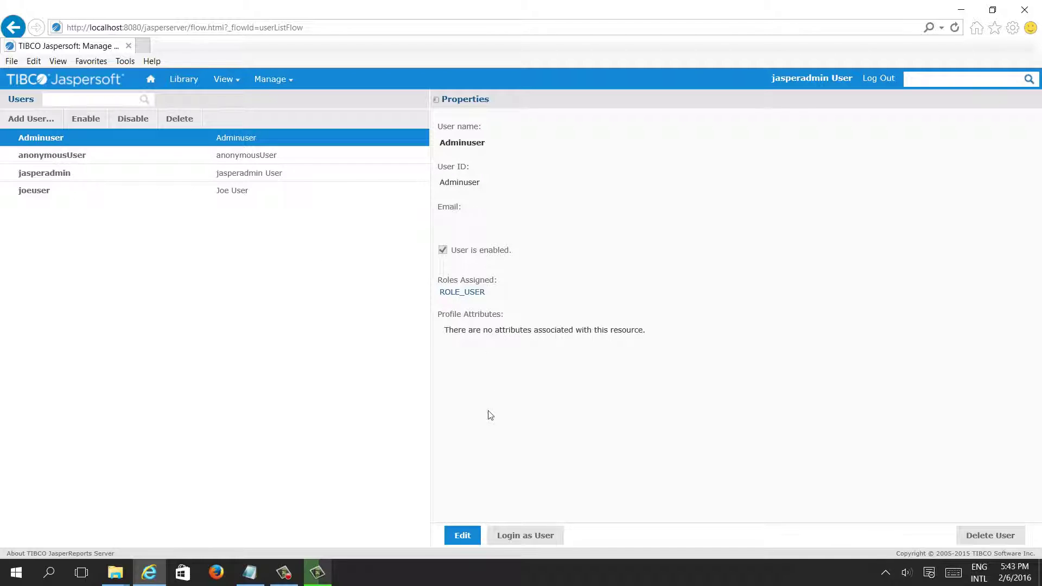
# - Assign ROLE_ADMINISTRATOR to Adminuser alongside ROLE_USER and save
pyautogui.click(460, 536)
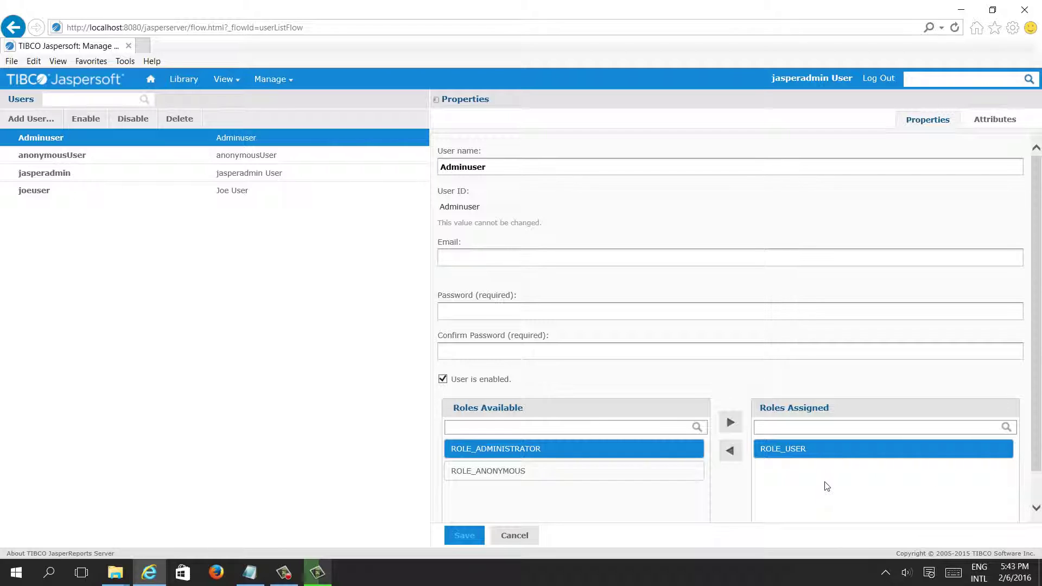
pyautogui.click(730, 422)
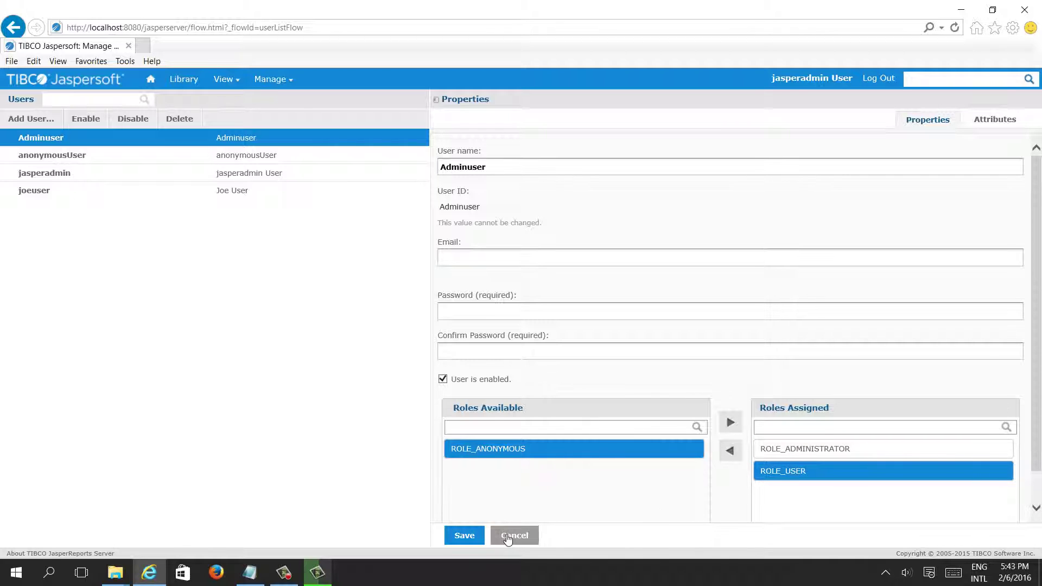
pyautogui.click(463, 536)
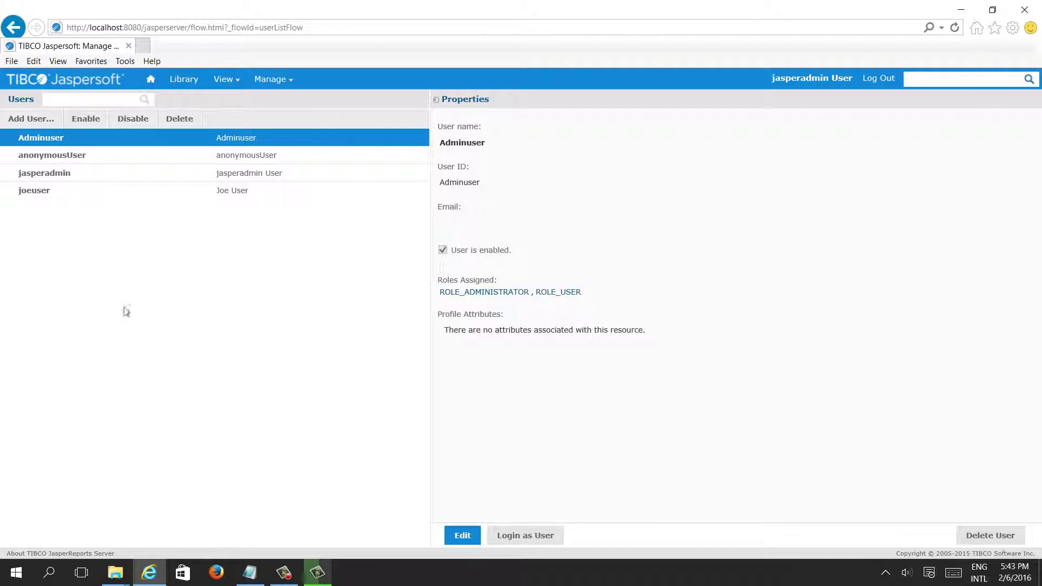
# - Remove ROLE_ADMINISTRATOR and ROLE_USER from jasperadmin and save it with no roles
pyautogui.click(59, 179)
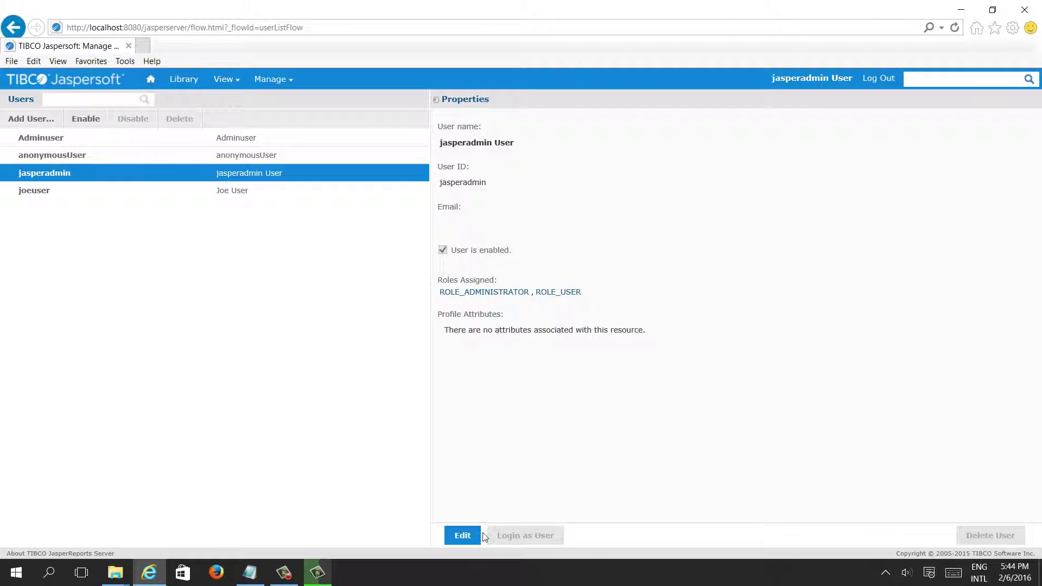
pyautogui.click(464, 535)
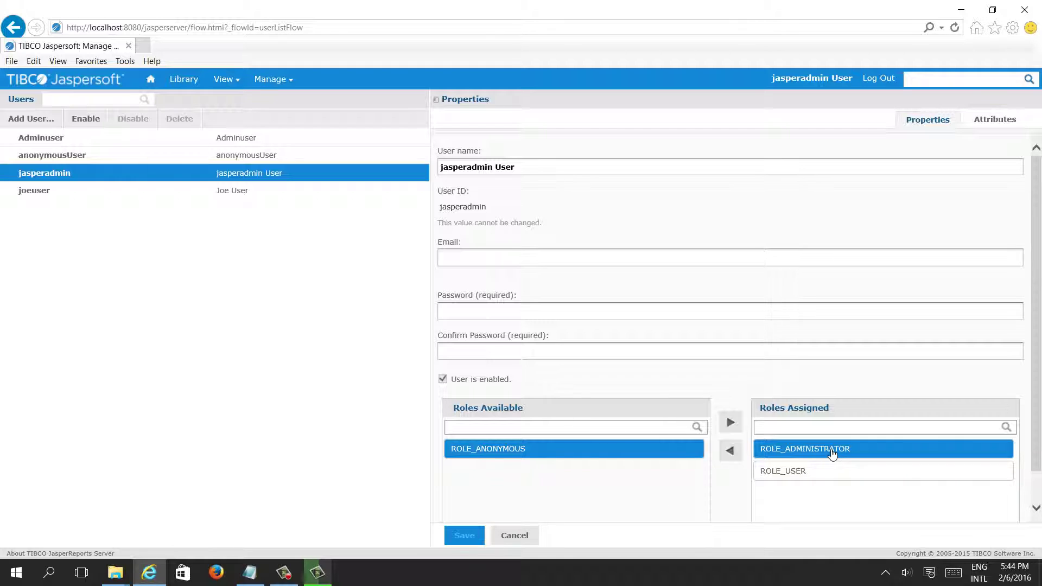
pyautogui.click(730, 451)
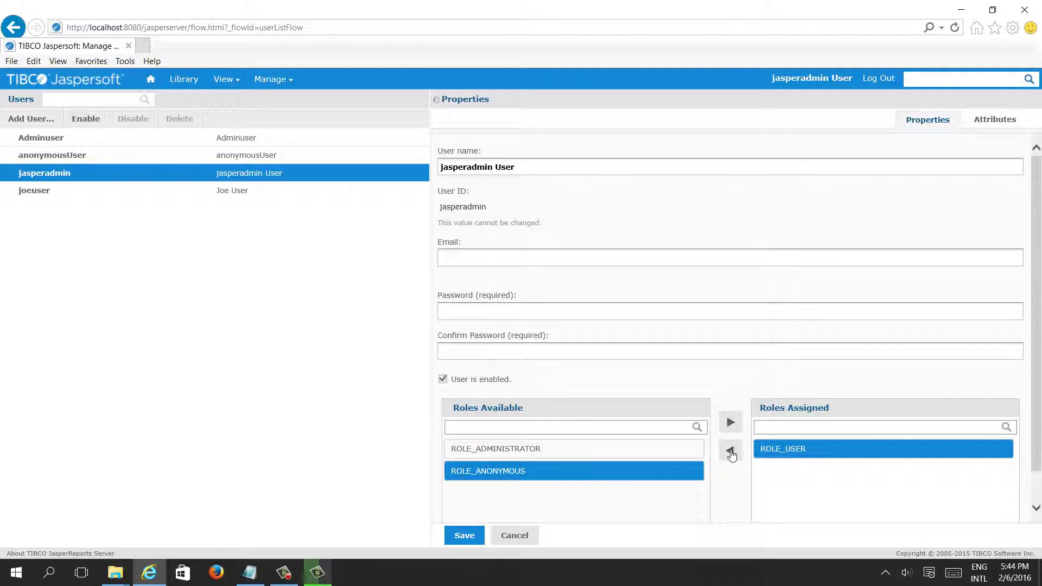
pyautogui.click(731, 452)
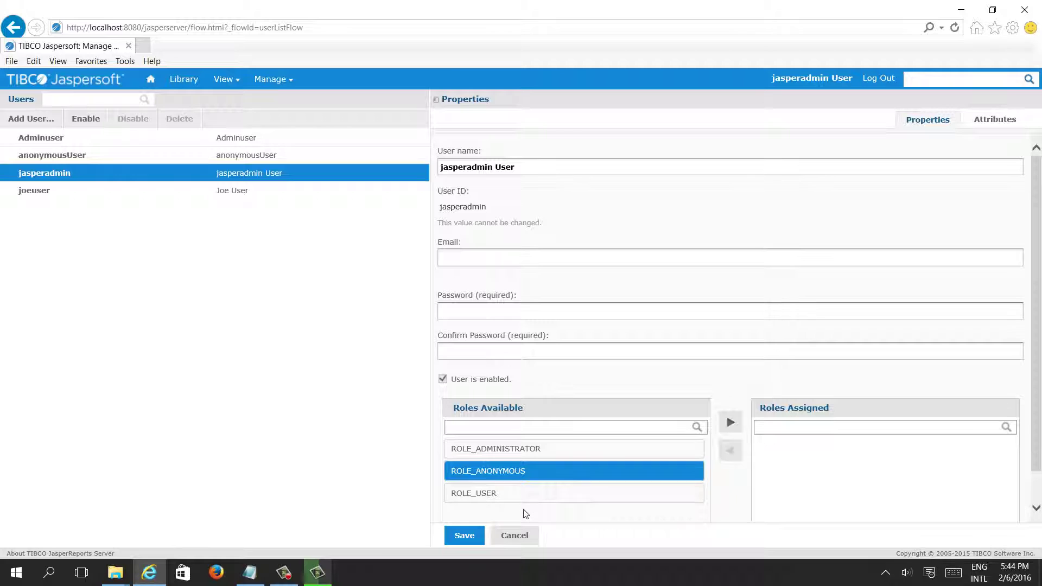
pyautogui.click(465, 536)
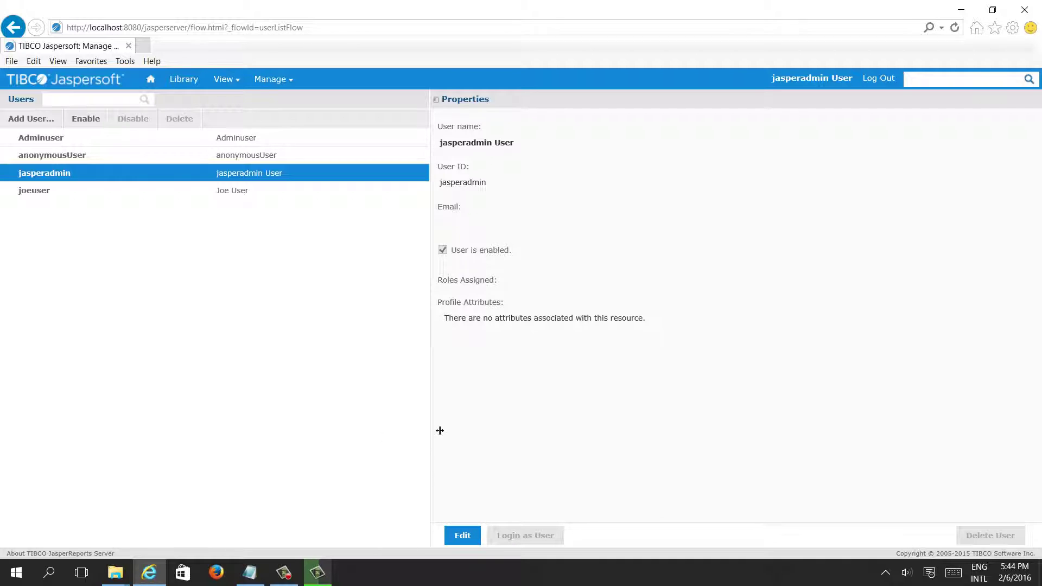
# - Log out and copy the jasperadmin name from the login help notes
pyautogui.click(886, 81)
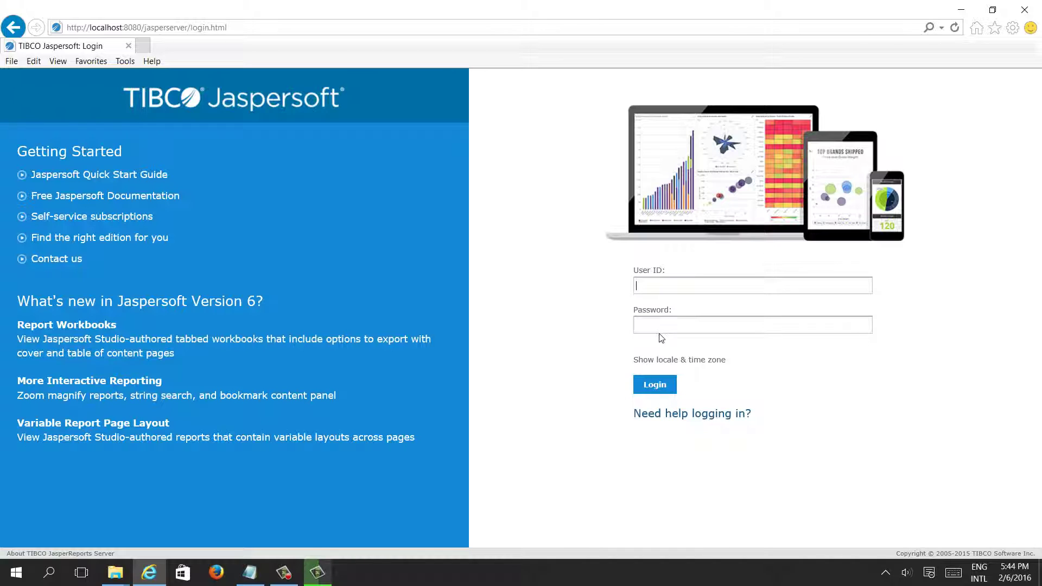
pyautogui.write('Adminuser')
pyautogui.click(659, 414)
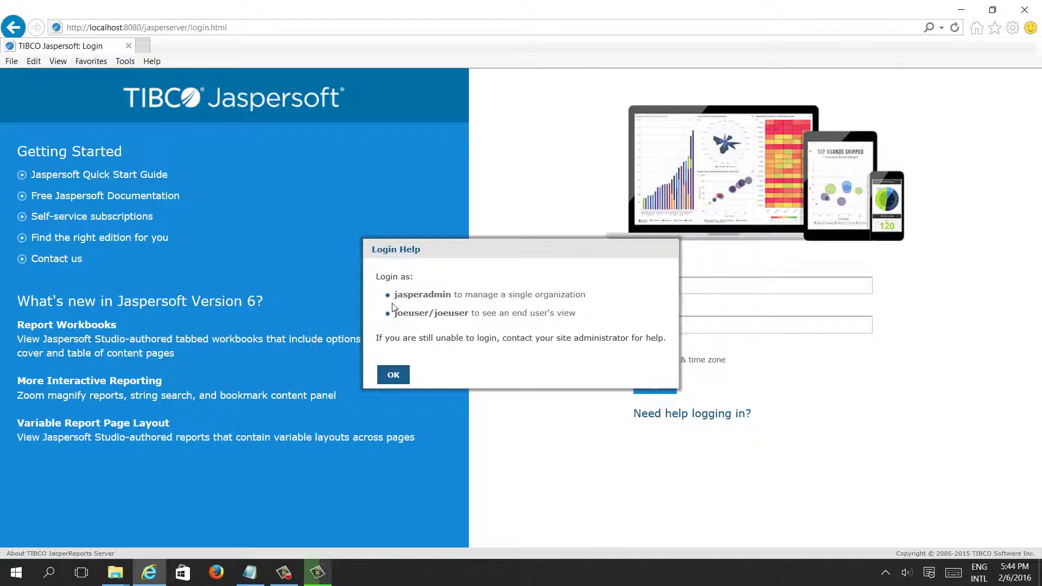
pyautogui.doubleClick(408, 296)
pyautogui.hotkey('ctrl', 'c')
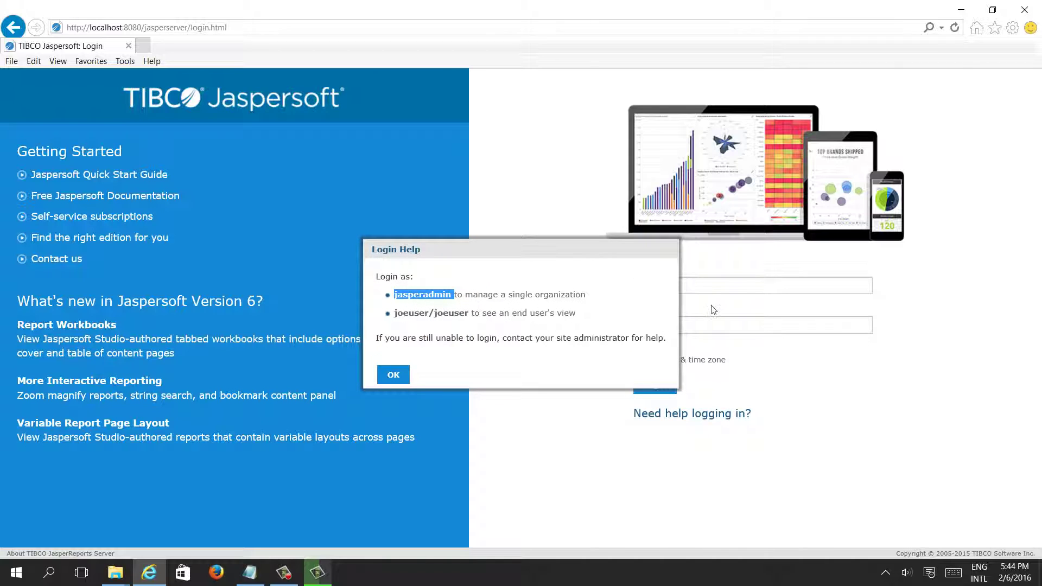
pyautogui.click(392, 376)
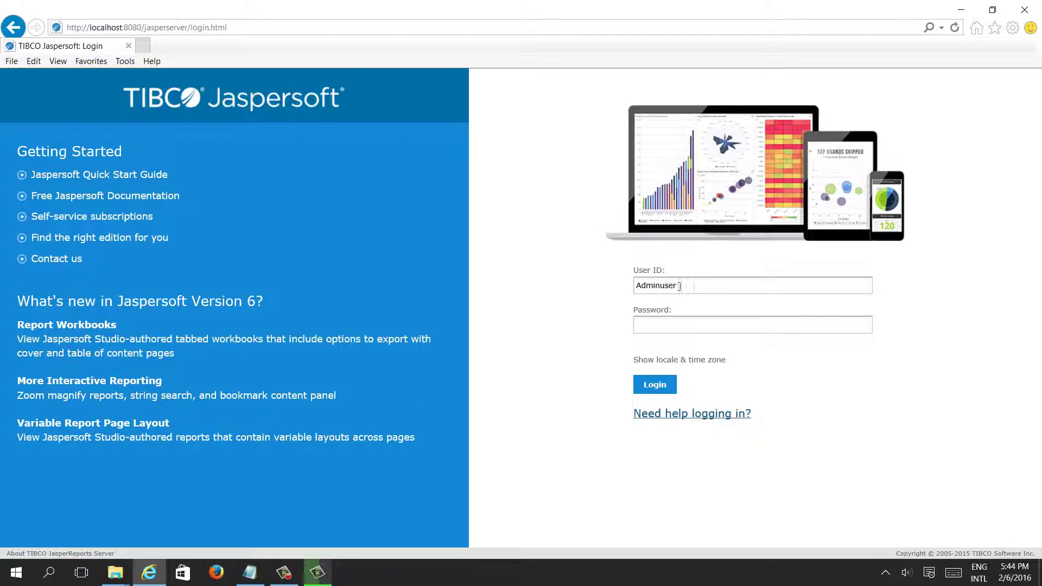
# - Log in with user ID jasperadmin and its password, reaching Access Denied
pyautogui.moveTo(679, 286); pyautogui.dragTo(554, 290)
pyautogui.hotkey('ctrl', 'v')
pyautogui.moveTo(719, 285); pyautogui.dragTo(521, 287)
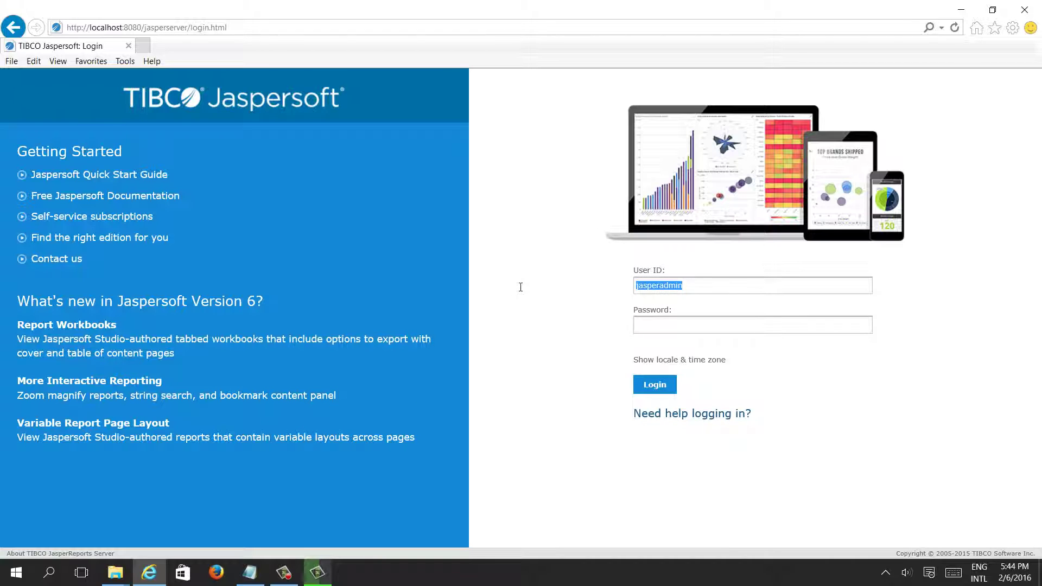
pyautogui.click(657, 324)
pyautogui.hotkey('ctrl', 'v')
pyautogui.click(656, 385)
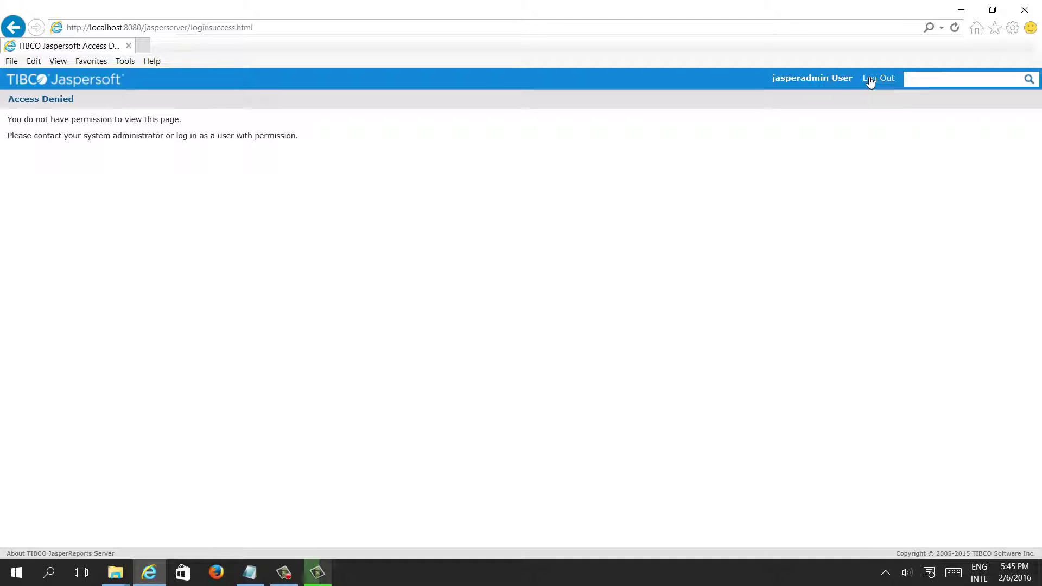
# - Return to the login page and sign in as Adminuser with its password
pyautogui.click(2, 33)
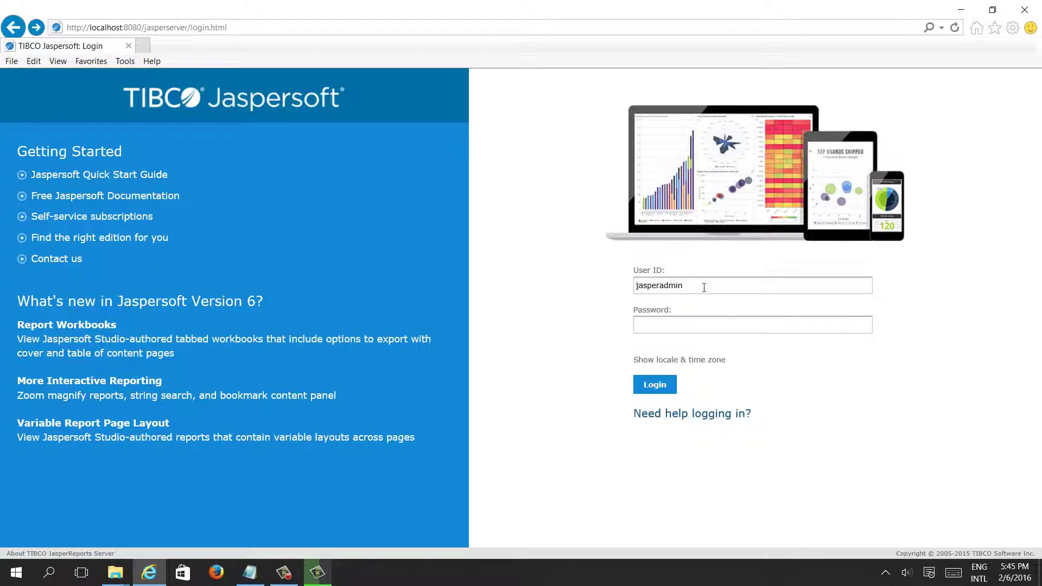
pyautogui.hotkey('ctrl', 'a')
pyautogui.write('A')
pyautogui.write('user')
pyautogui.click(659, 390)
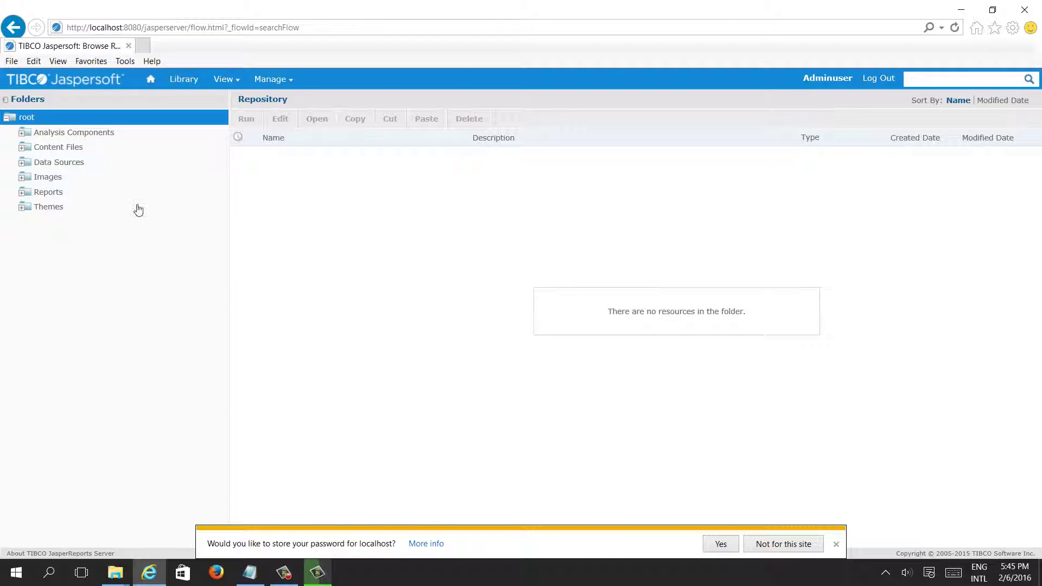
pyautogui.moveTo(289, 81)
# - Log out and copy the joeuser name from the login help notes
pyautogui.click(880, 80)
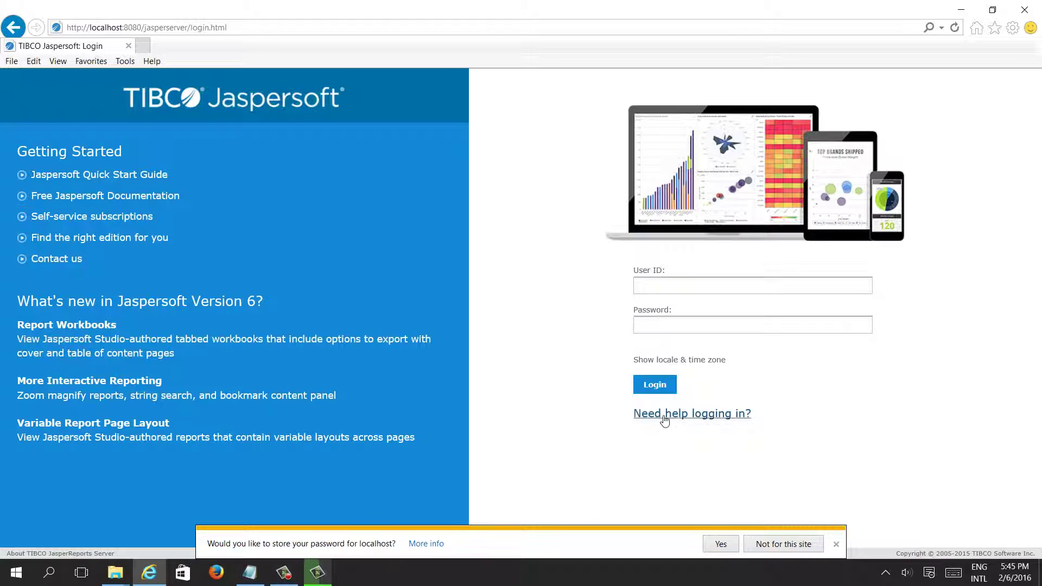
pyautogui.click(665, 417)
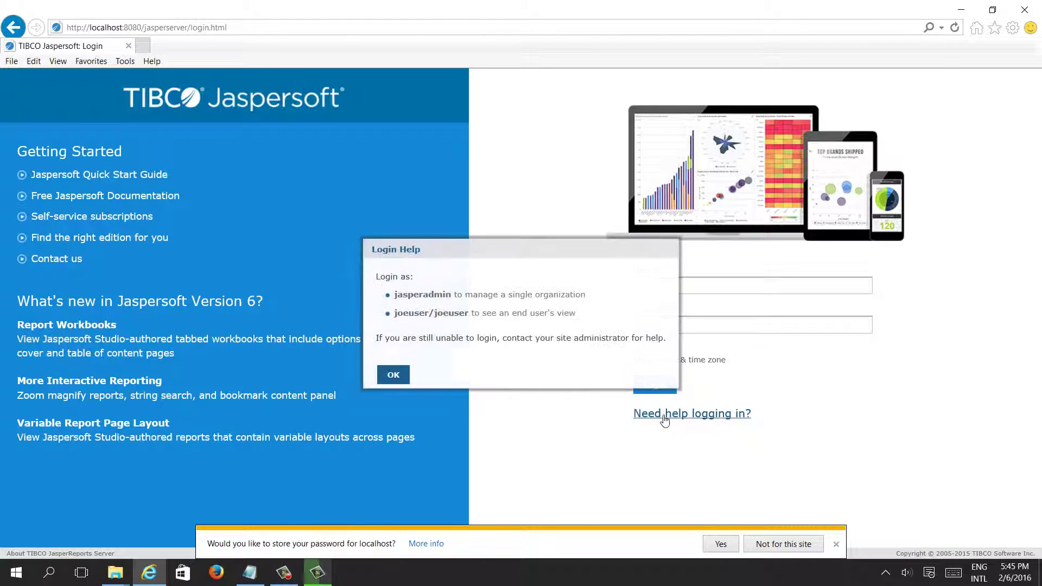
pyautogui.doubleClick(405, 314)
pyautogui.hotkey('ctrl', 'c')
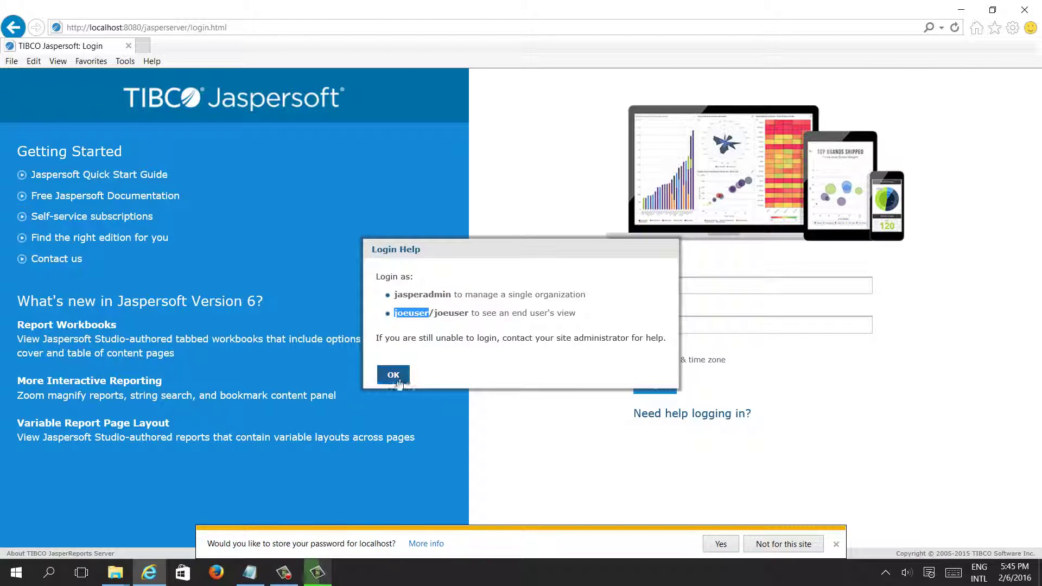
pyautogui.click(393, 375)
# - Sign in with user ID joeuser and its password
pyautogui.click(677, 287)
pyautogui.hotkey('ctrl', 'v')
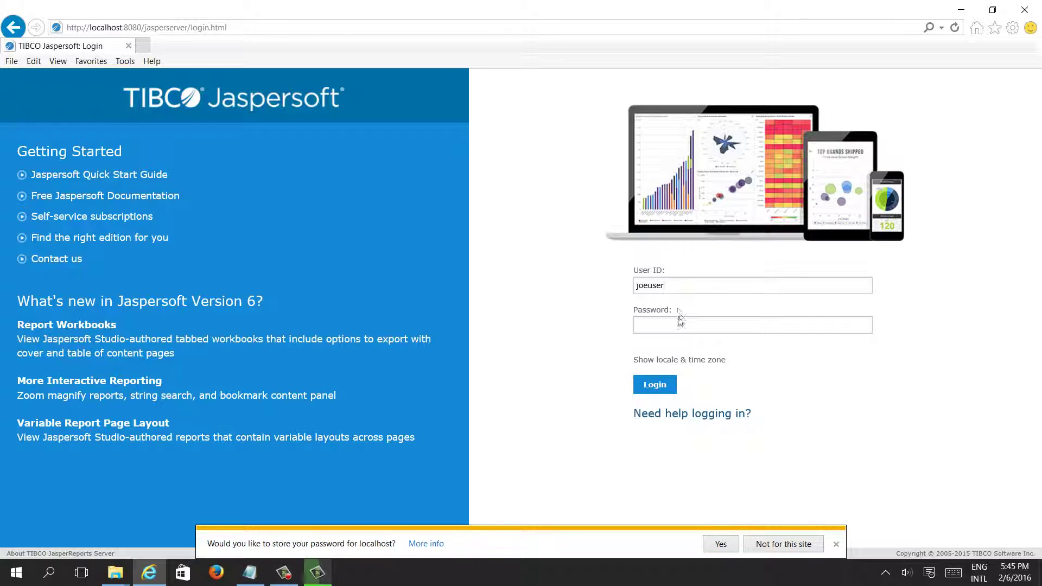
pyautogui.click(672, 326)
pyautogui.hotkey('ctrl', 'v')
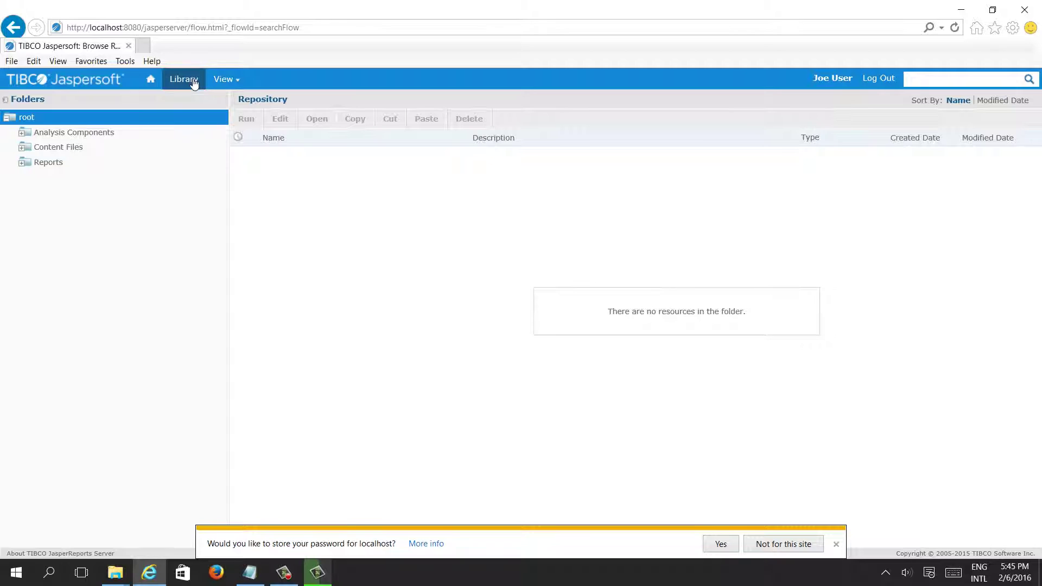
pyautogui.moveTo(237, 85)
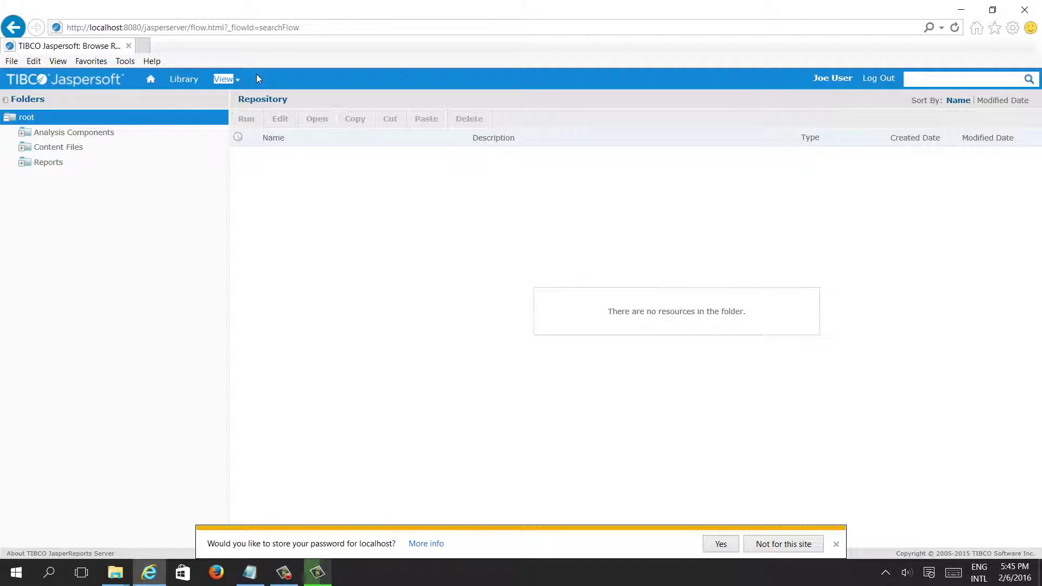
pyautogui.moveTo(256, 76); pyautogui.dragTo(291, 93)
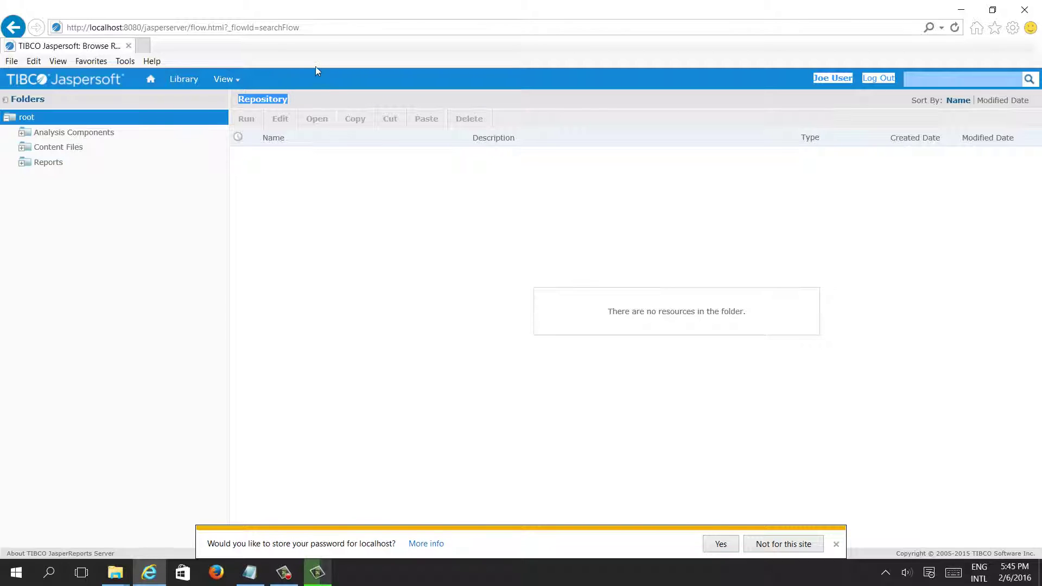
pyautogui.click(275, 81)
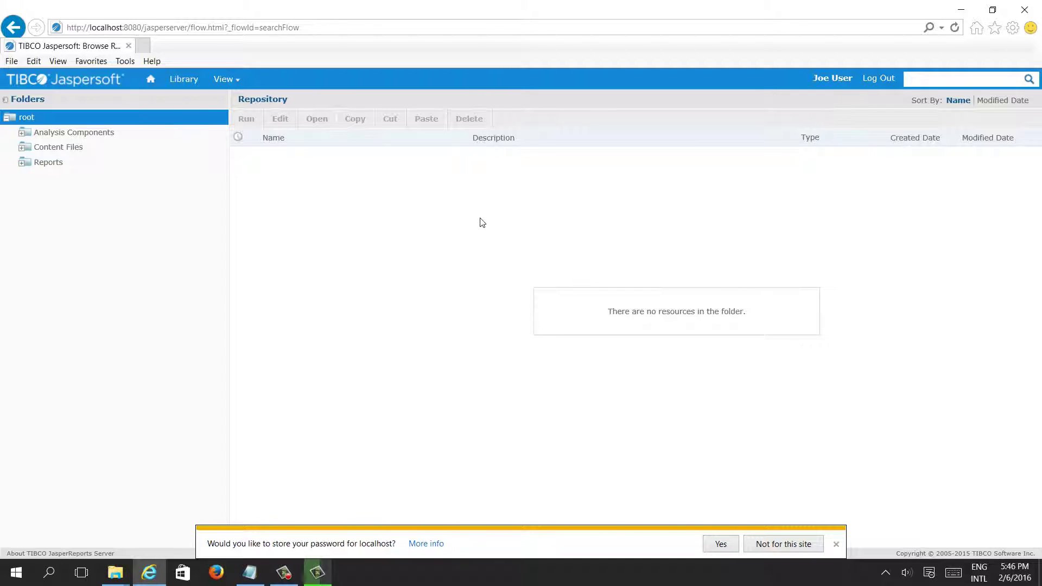
# - Expand Reports, Content Files and Analysis Components, then list the Interactive folder's seven resources
pyautogui.click(19, 167)
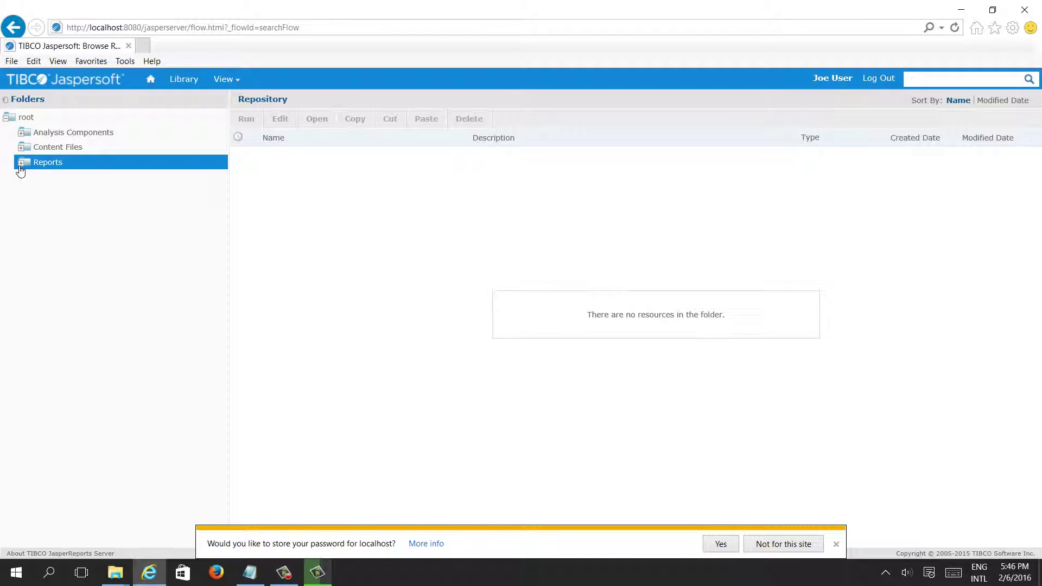
pyautogui.click(21, 163)
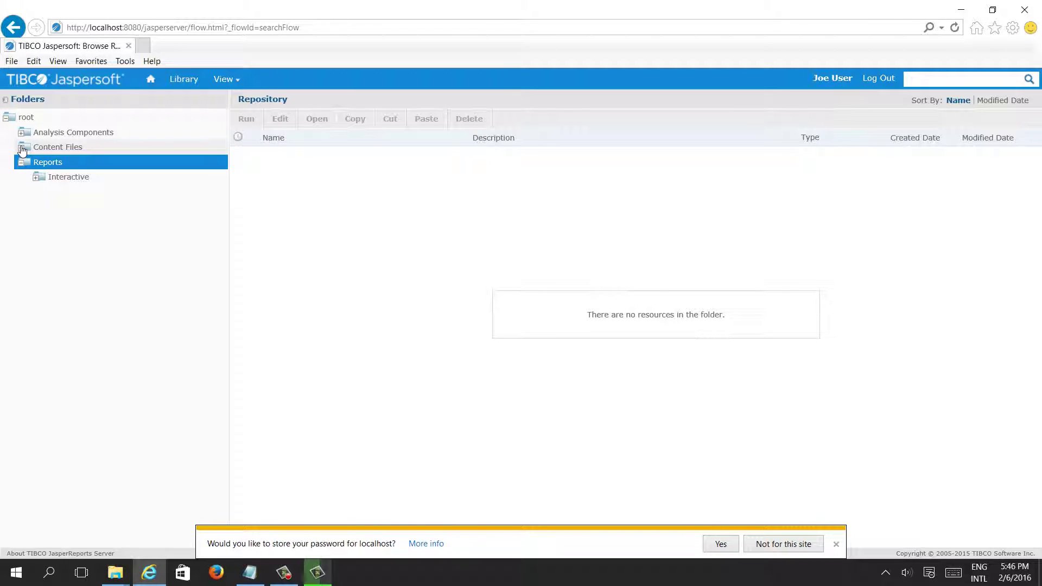
pyautogui.click(22, 148)
pyautogui.click(24, 133)
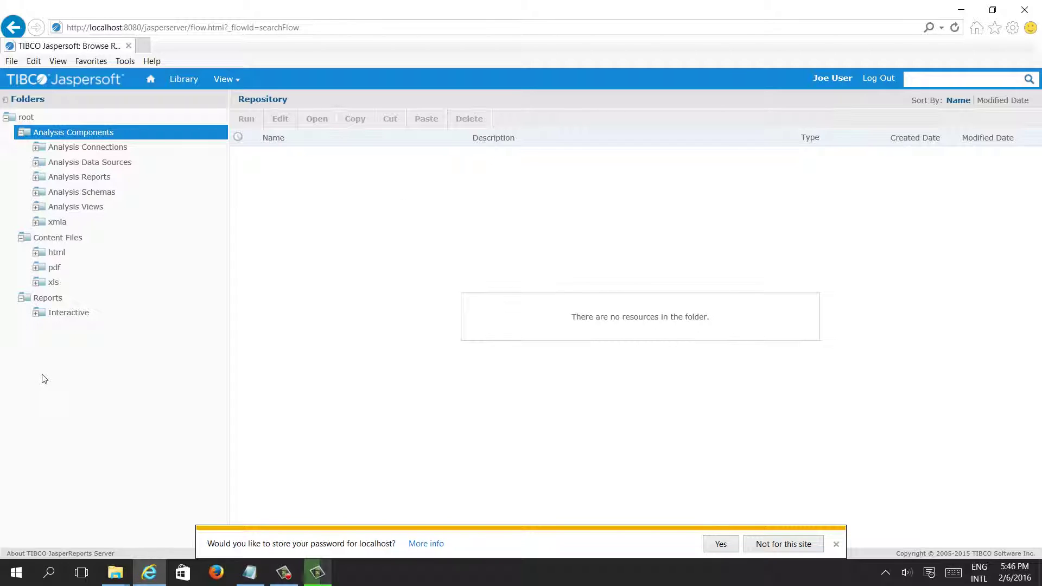
pyautogui.click(36, 316)
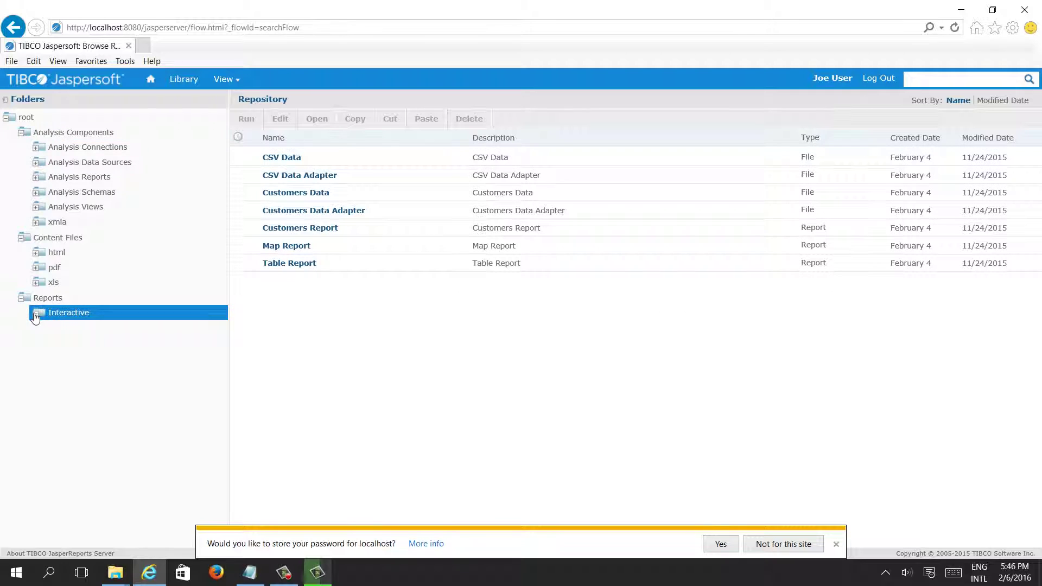